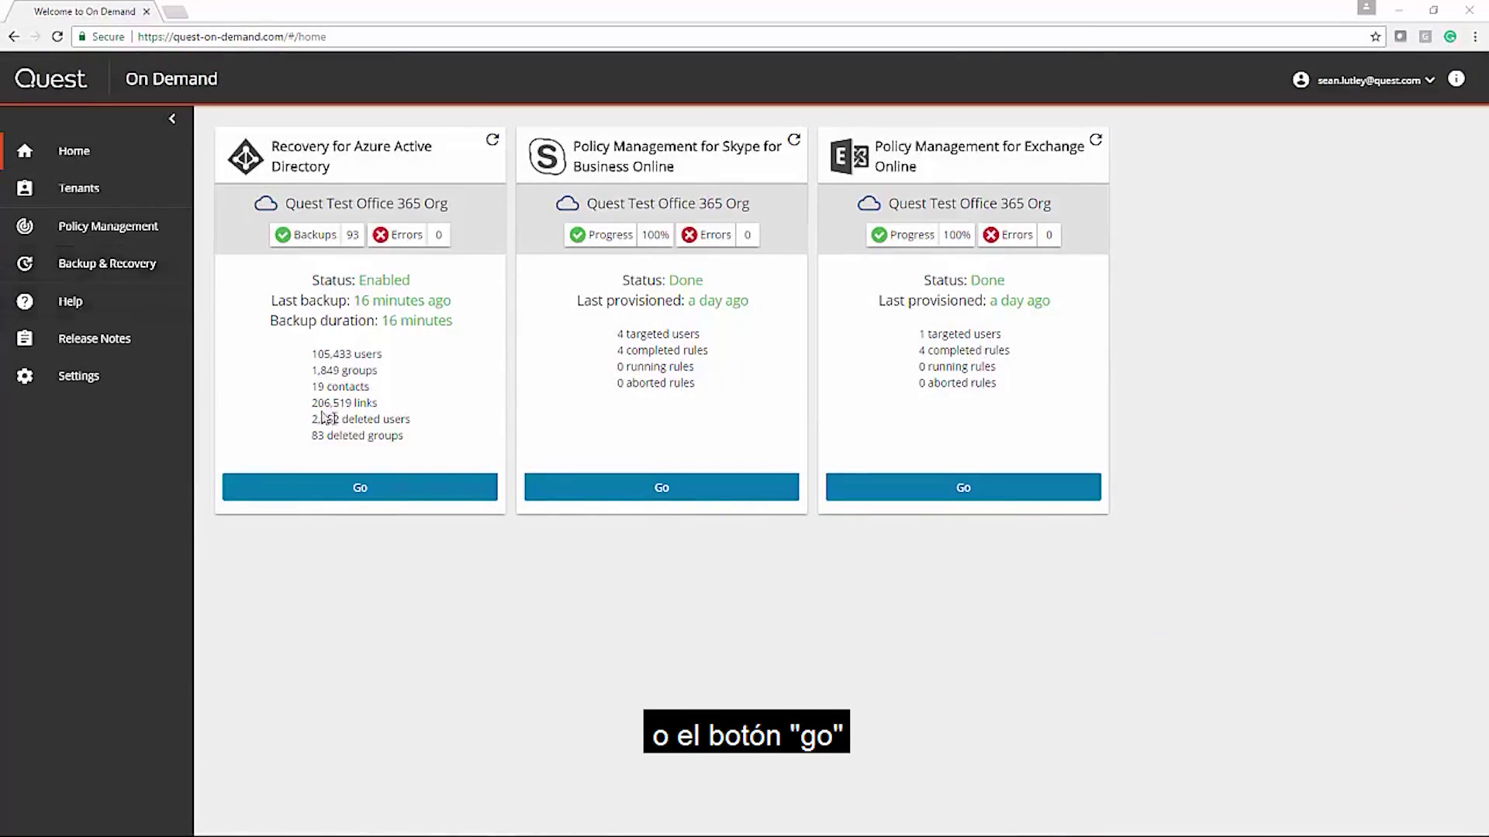
Go to the Recovery for Azure Active Directory dashboard from its Home page card
{"action": "left_click", "coordinate": [375, 499]}
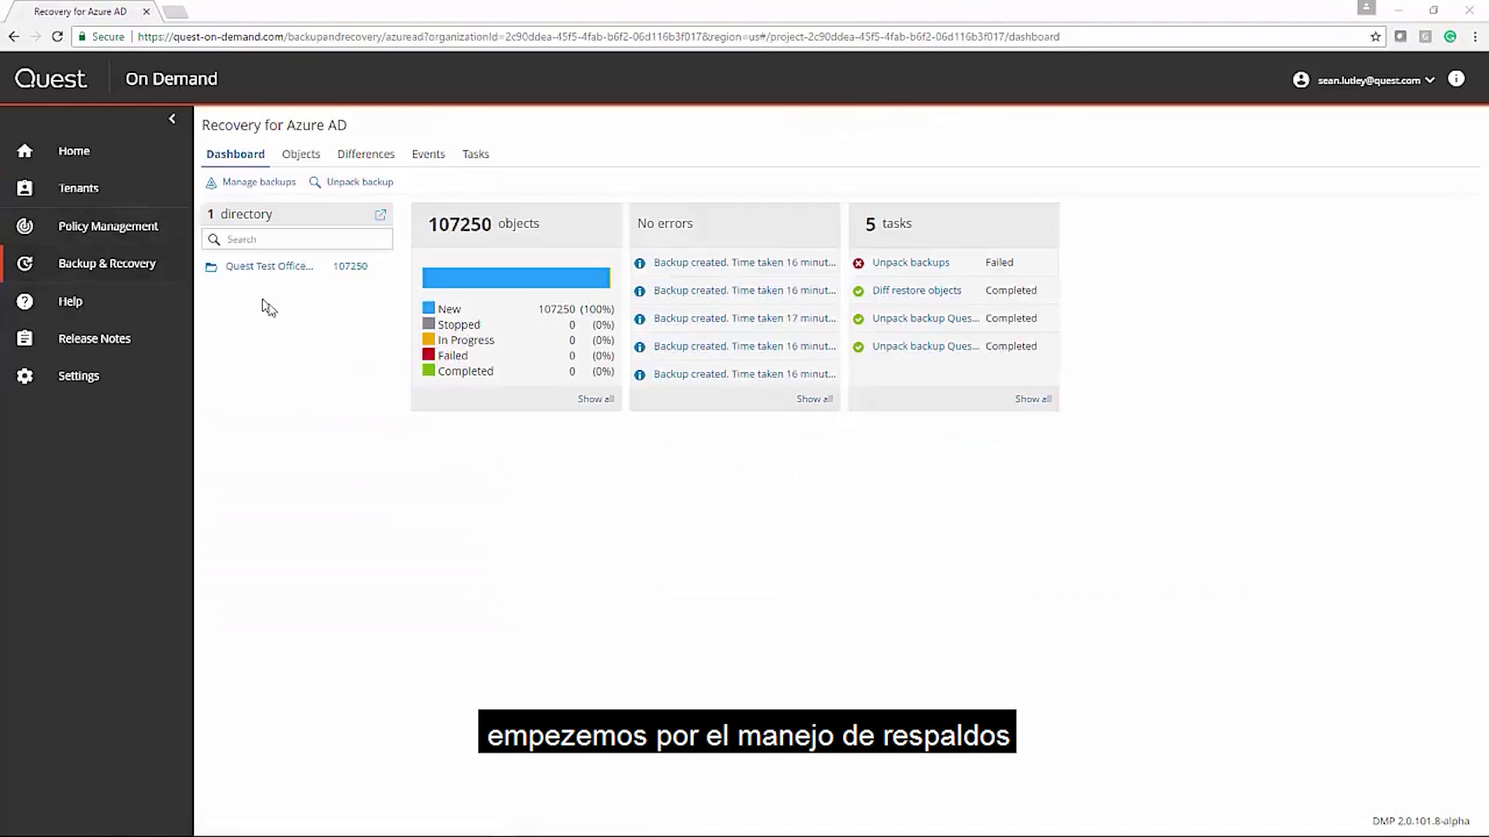
{"action": "left_click", "coordinate": [251, 190]}
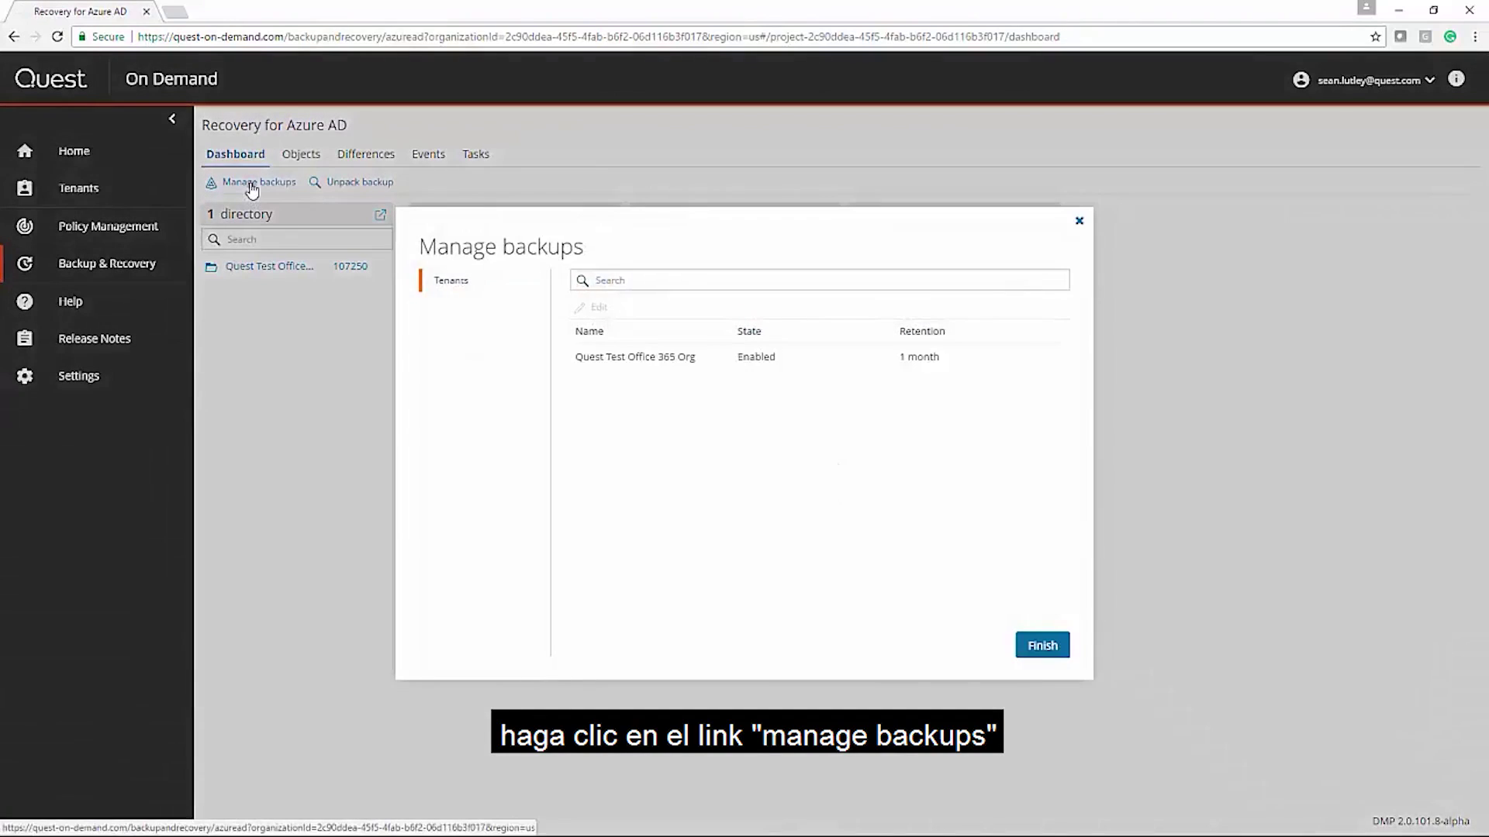
{"action": "left_click", "coordinate": [613, 360]}
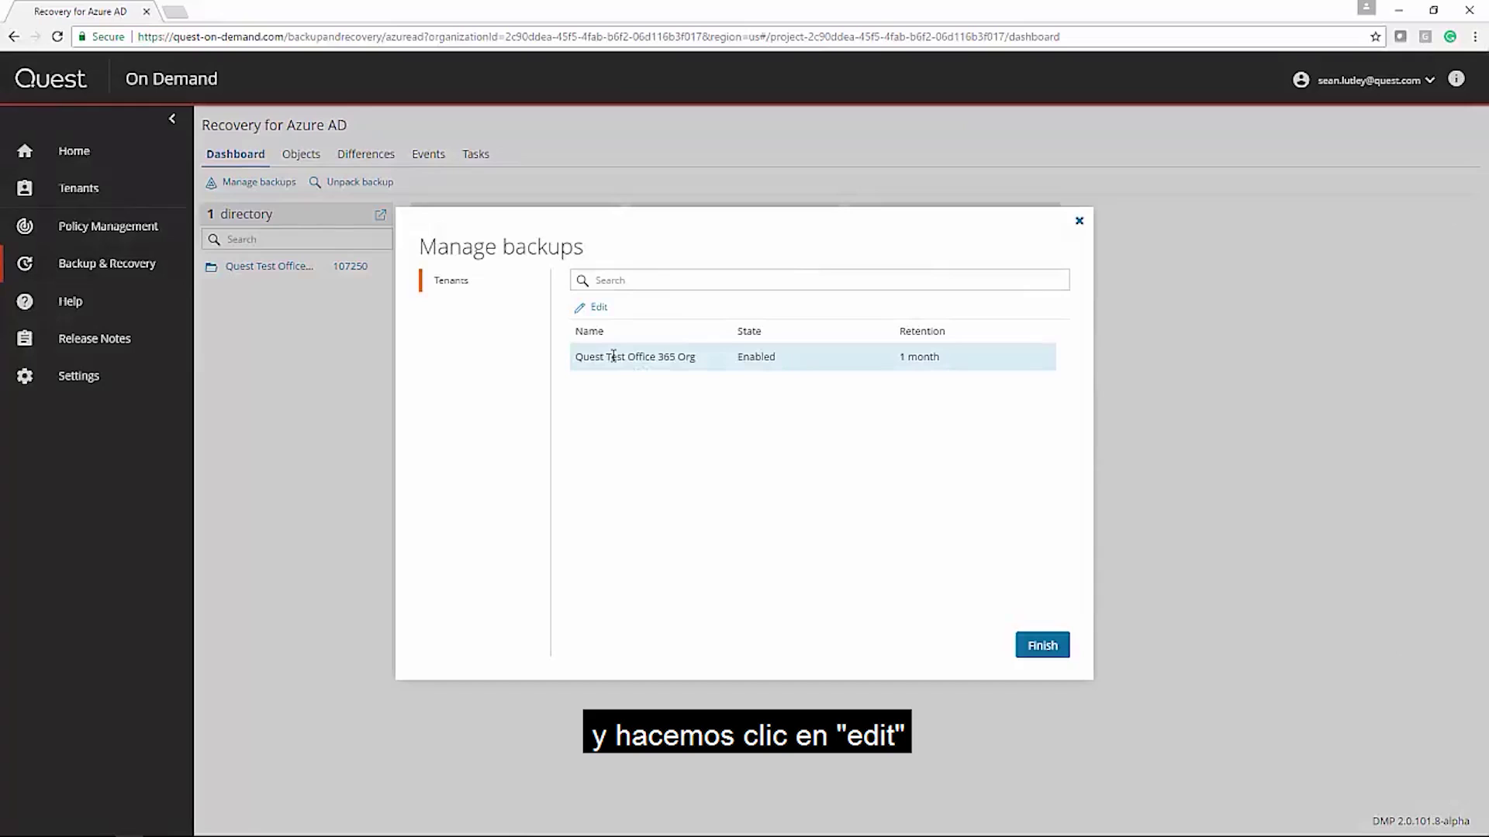
{"action": "left_click", "coordinate": [595, 310]}
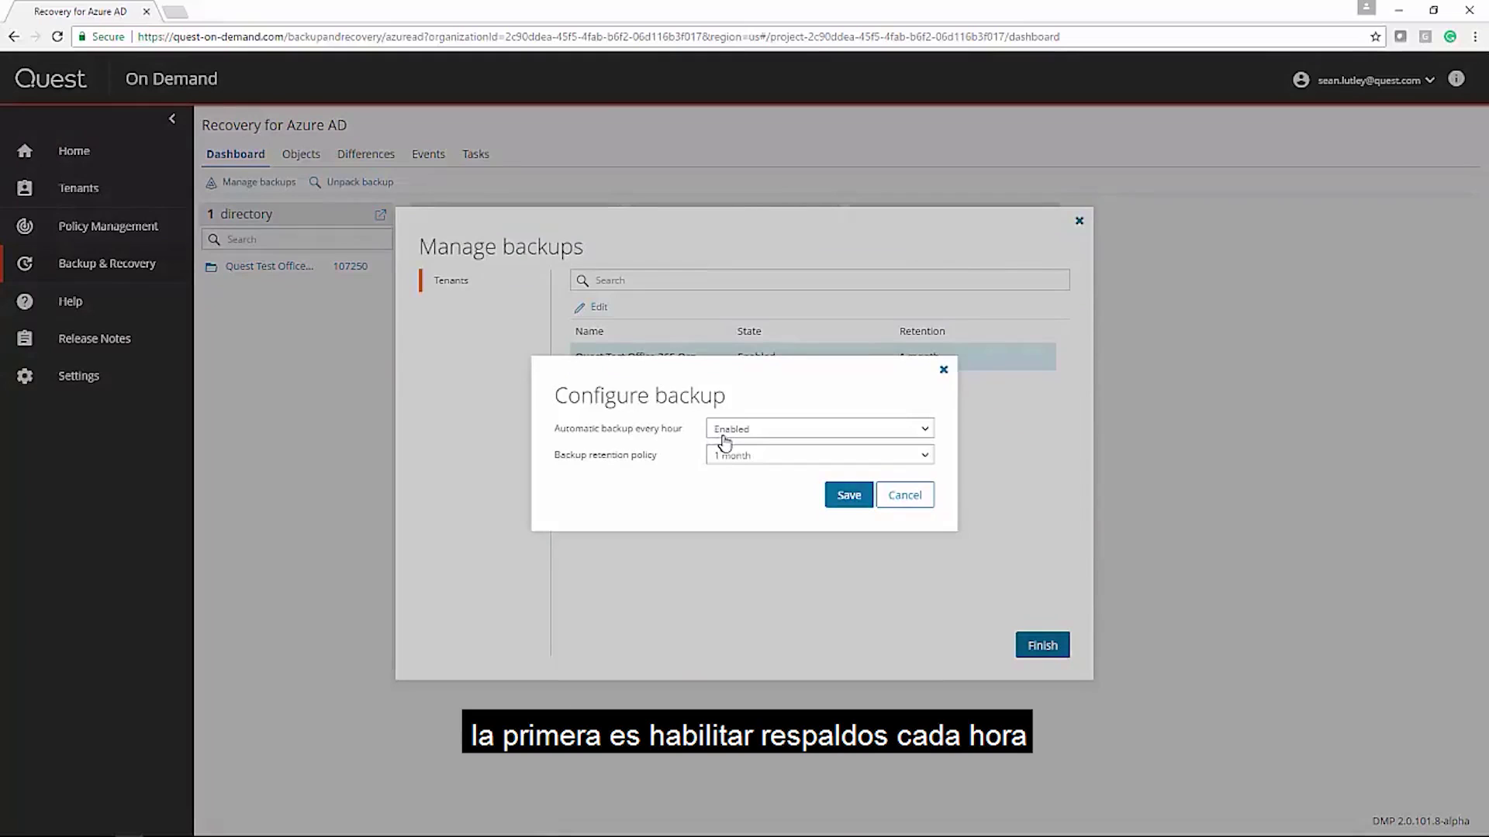
{"action": "left_click", "coordinate": [724, 432]}
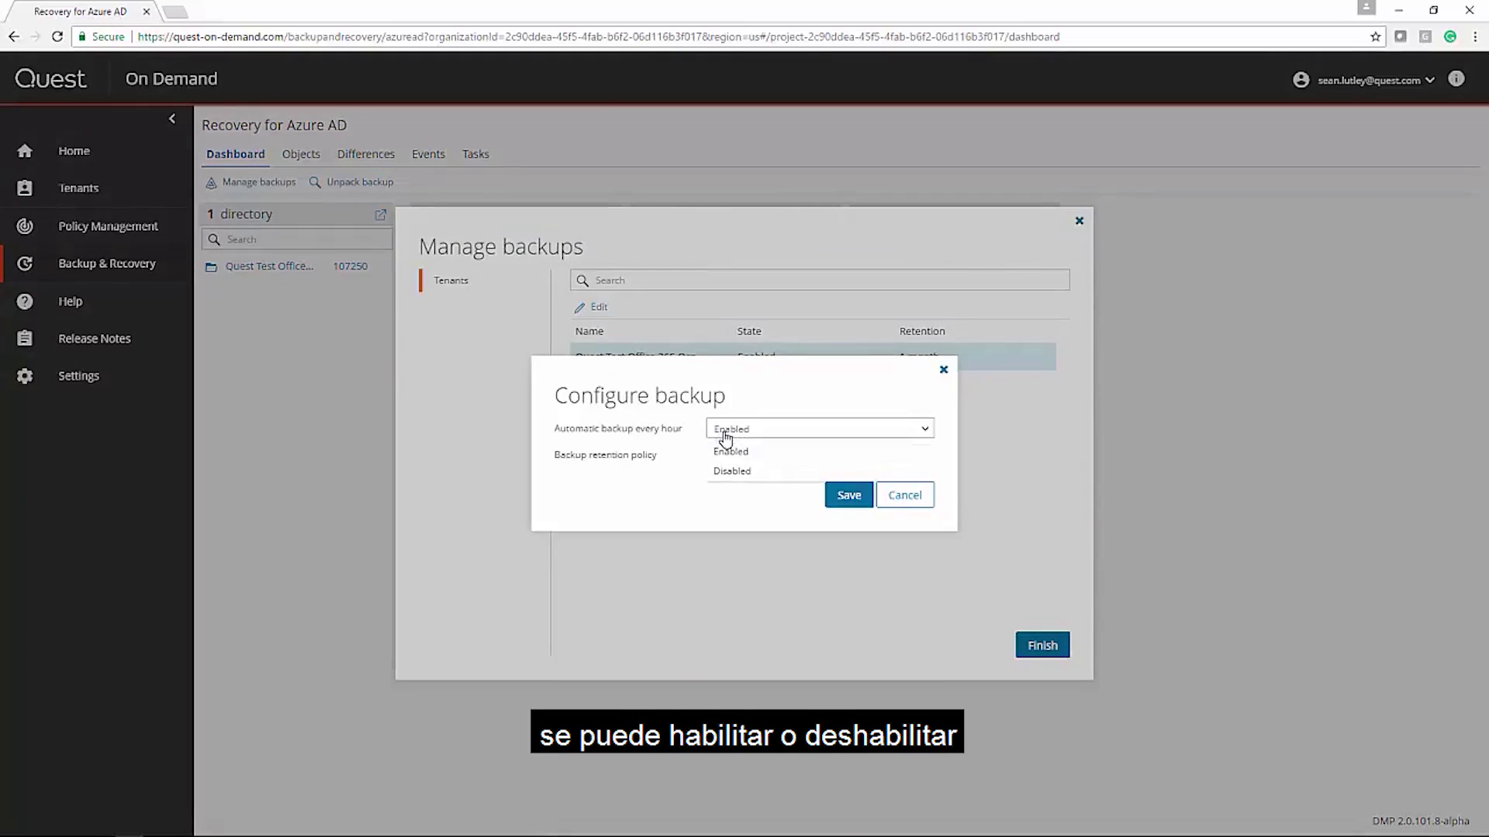
{"action": "left_click", "coordinate": [703, 487]}
{"action": "left_click", "coordinate": [750, 460]}
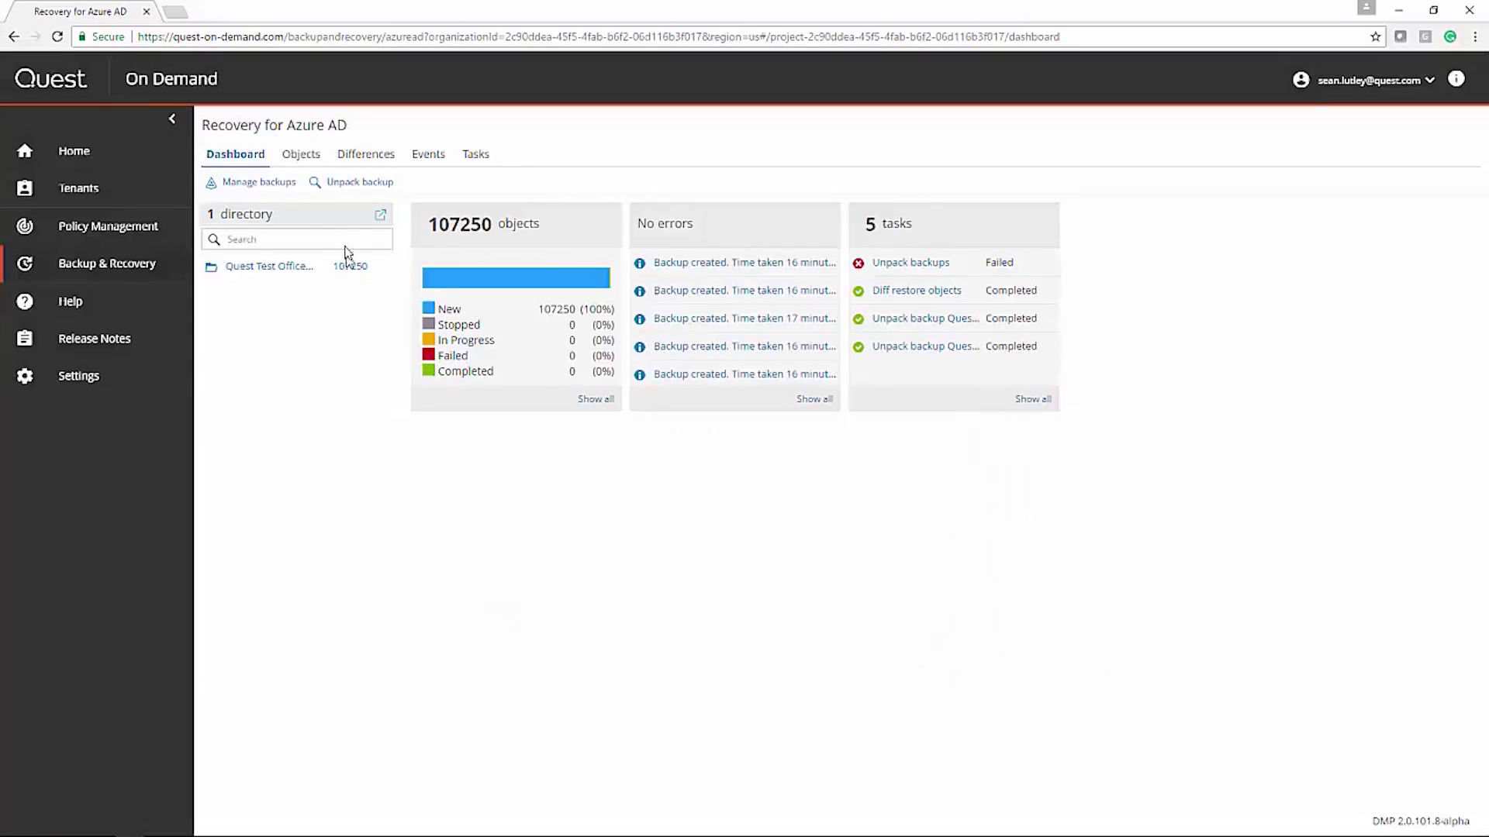
Open Unpack backup and browse the Quest Test Office 365 Org backups without selecting one
{"action": "left_click", "coordinate": [350, 184]}
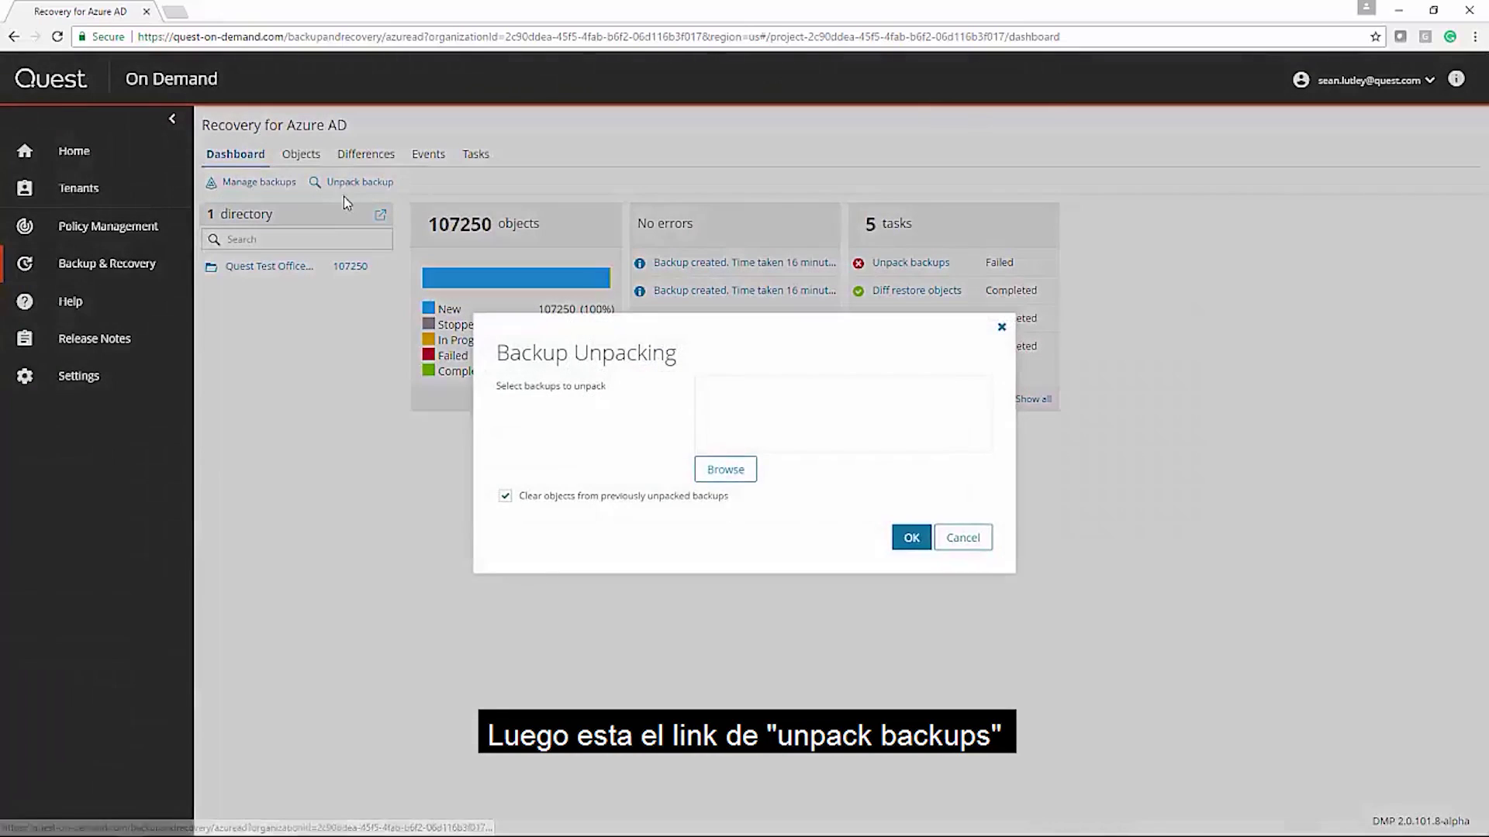
{"action": "left_click", "coordinate": [726, 470]}
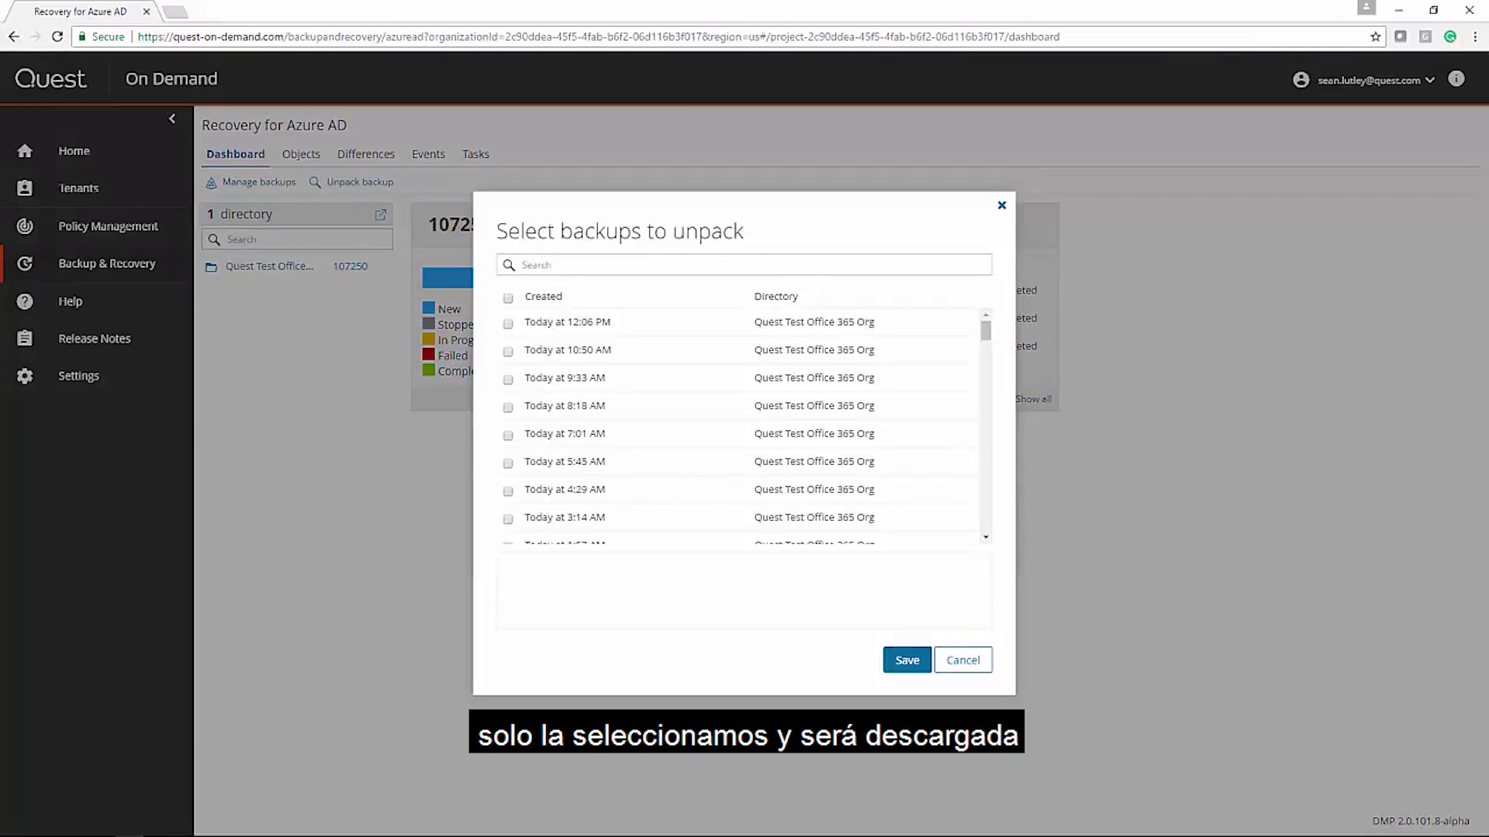
{"action": "left_click", "coordinate": [971, 659]}
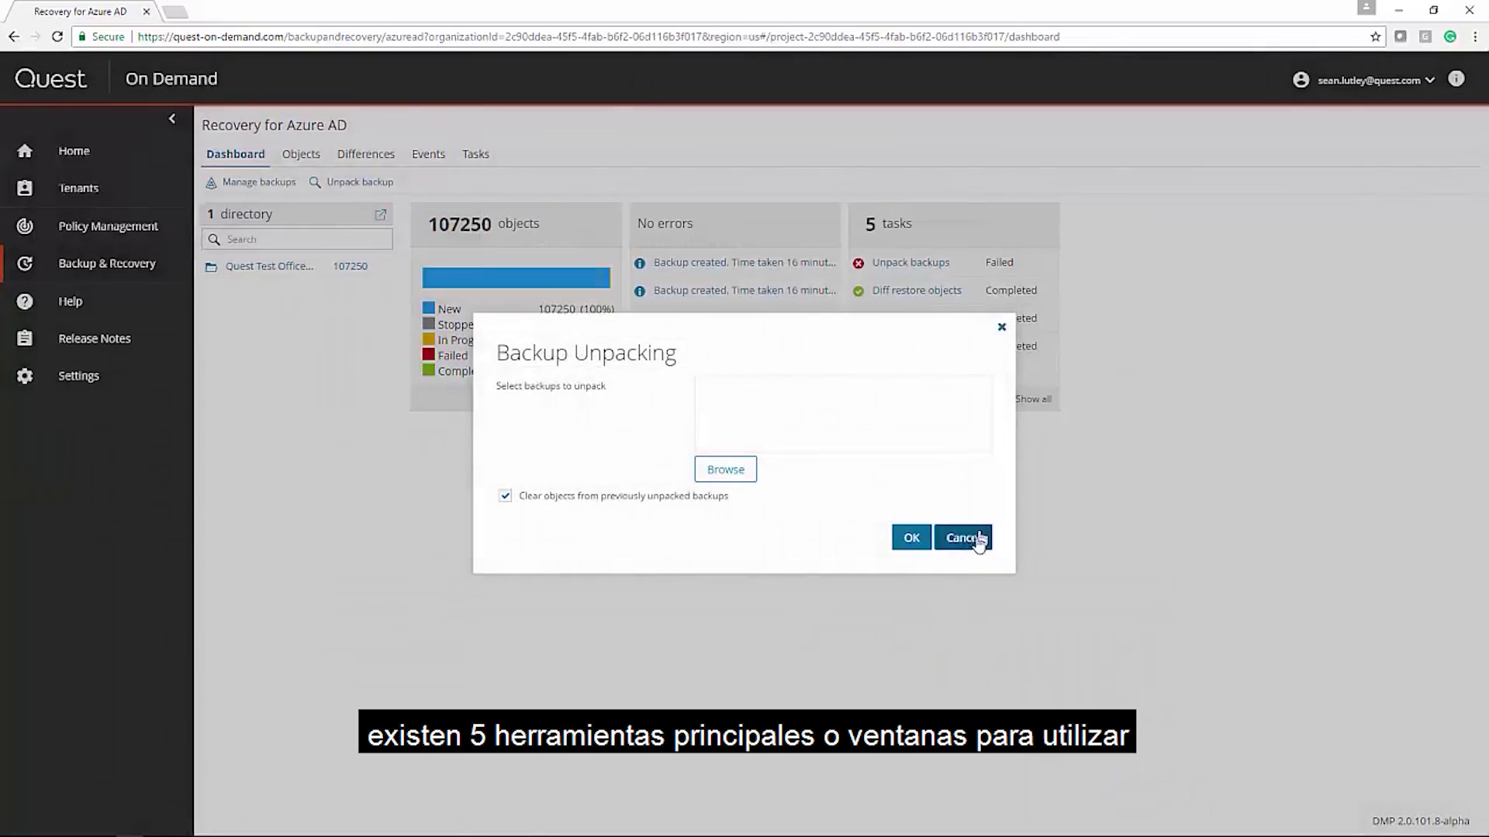
Cancel the Backup Unpacking dialog without unpacking anything
{"action": "left_click", "coordinate": [973, 541]}
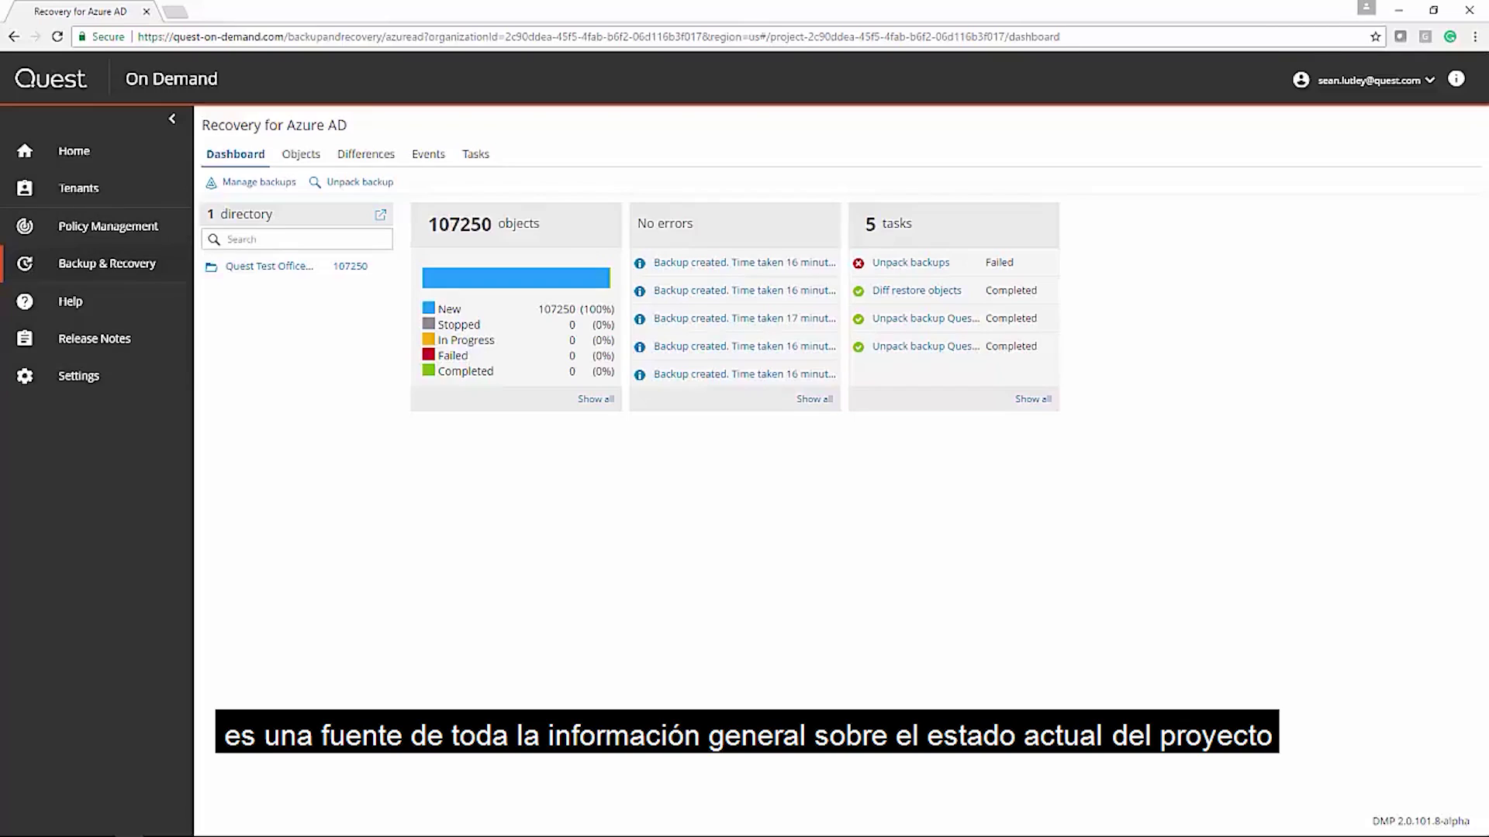
Switch to the Objects tab listing the 107,250 backed-up users and groups
{"action": "left_click", "coordinate": [300, 156]}
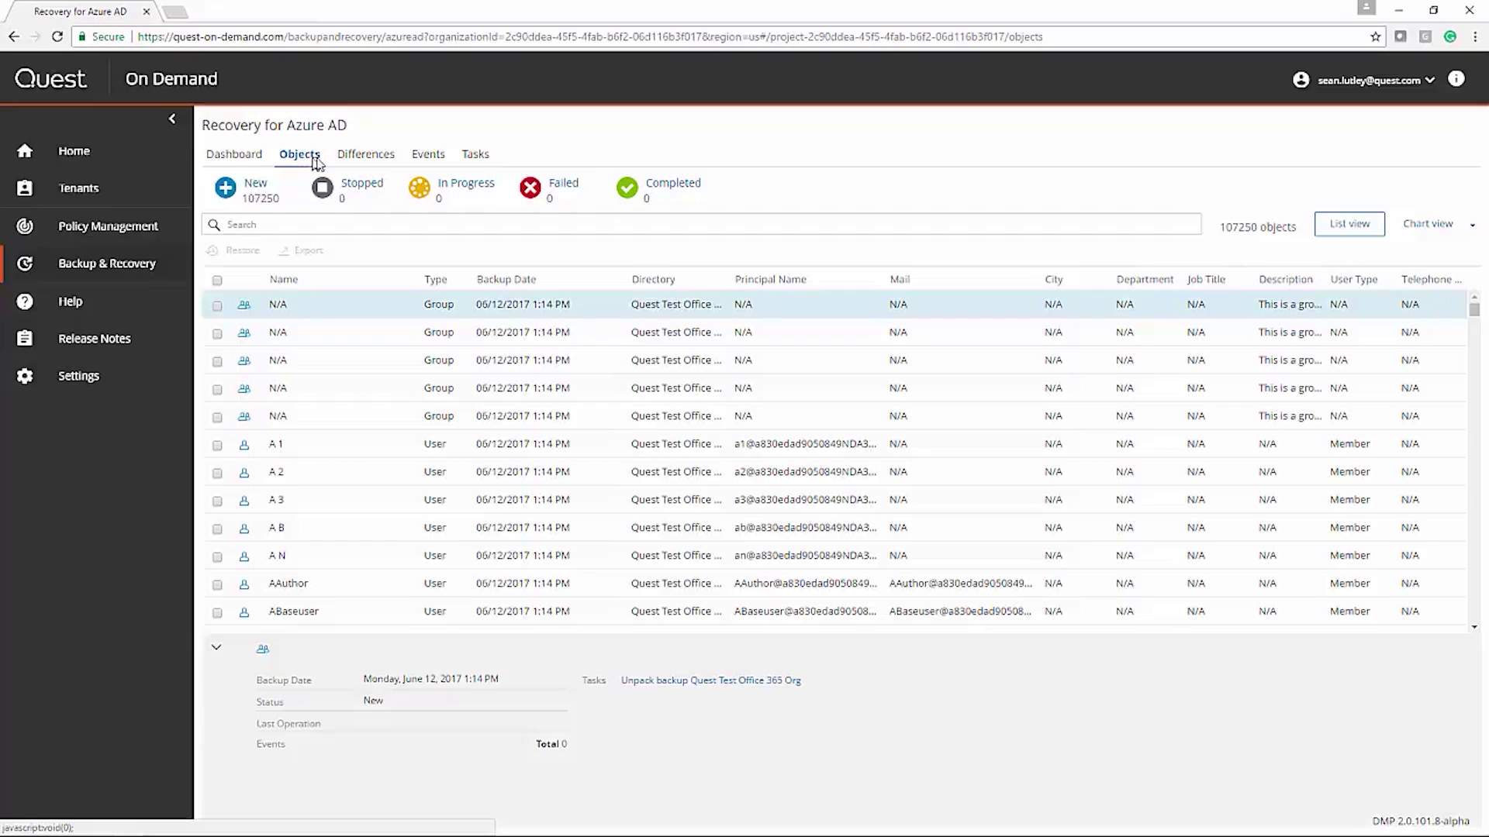
Switch to the Differences tab showing three hard-deleted users and one changed phone number
{"action": "left_click", "coordinate": [367, 159]}
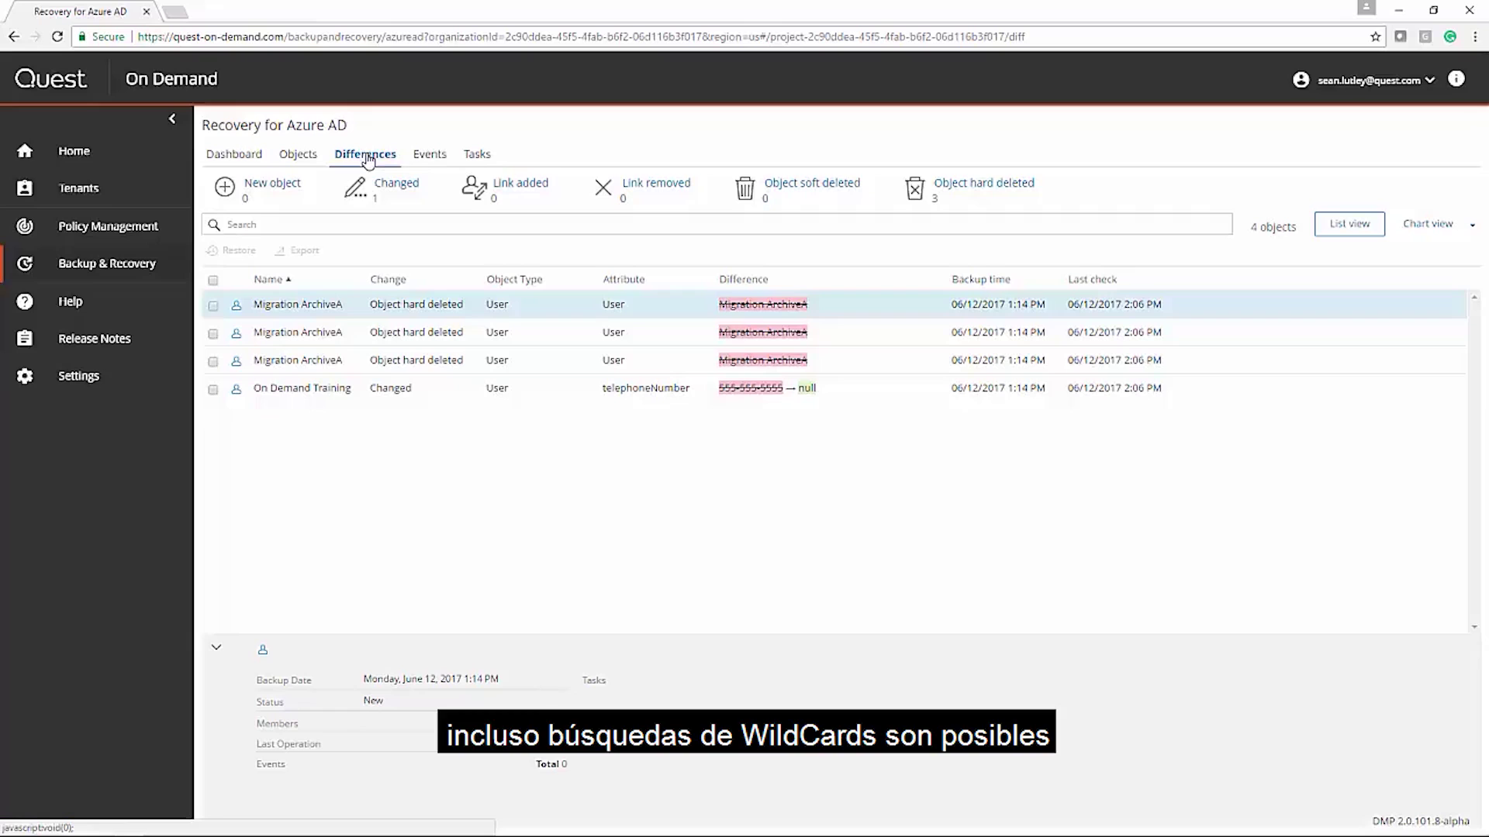
View the Events log, then the Tasks list with five backup tasks, one failed
{"action": "left_click", "coordinate": [430, 155]}
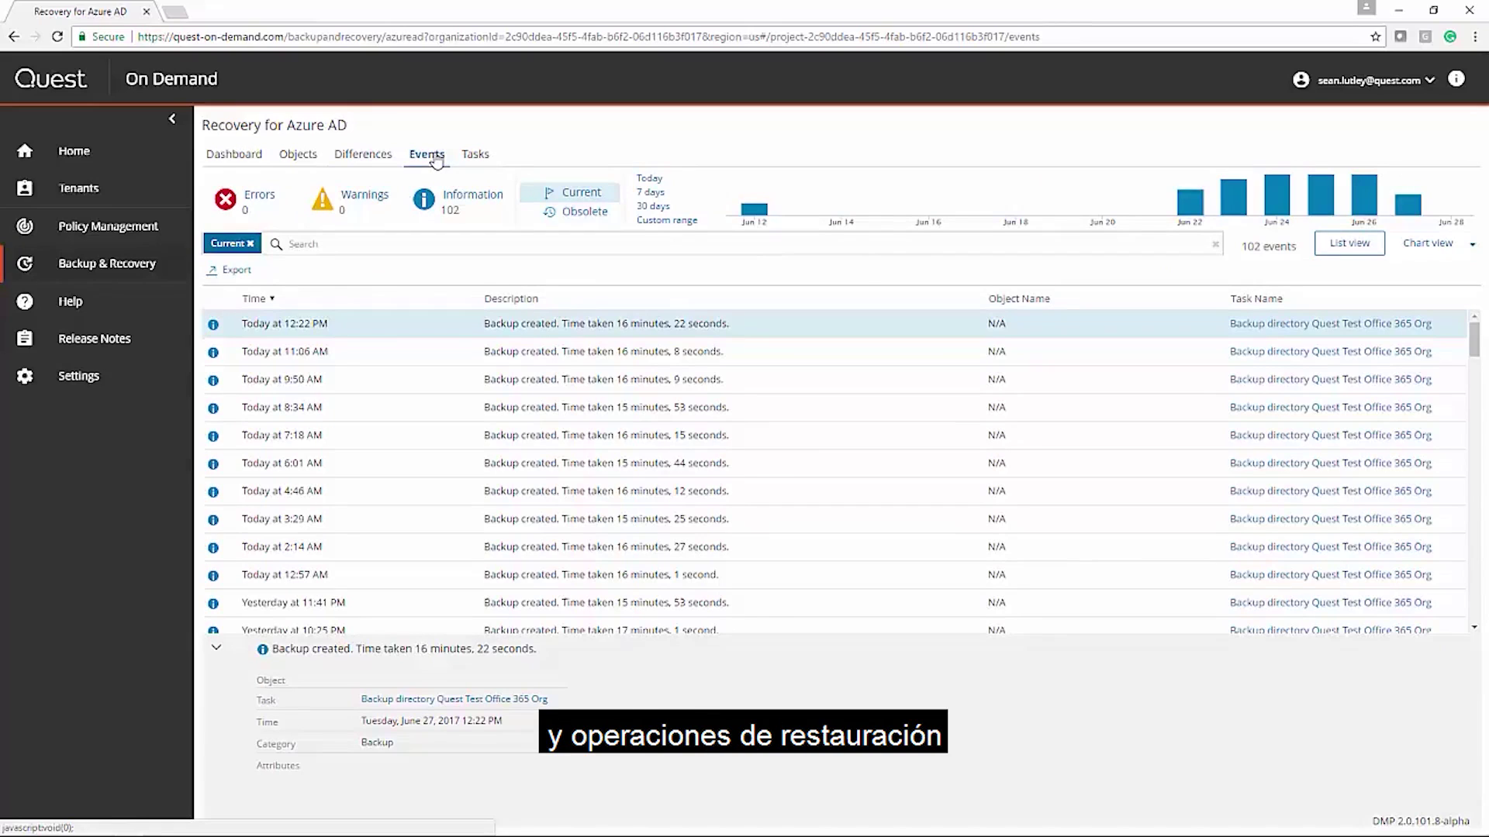
{"action": "left_click", "coordinate": [475, 155]}
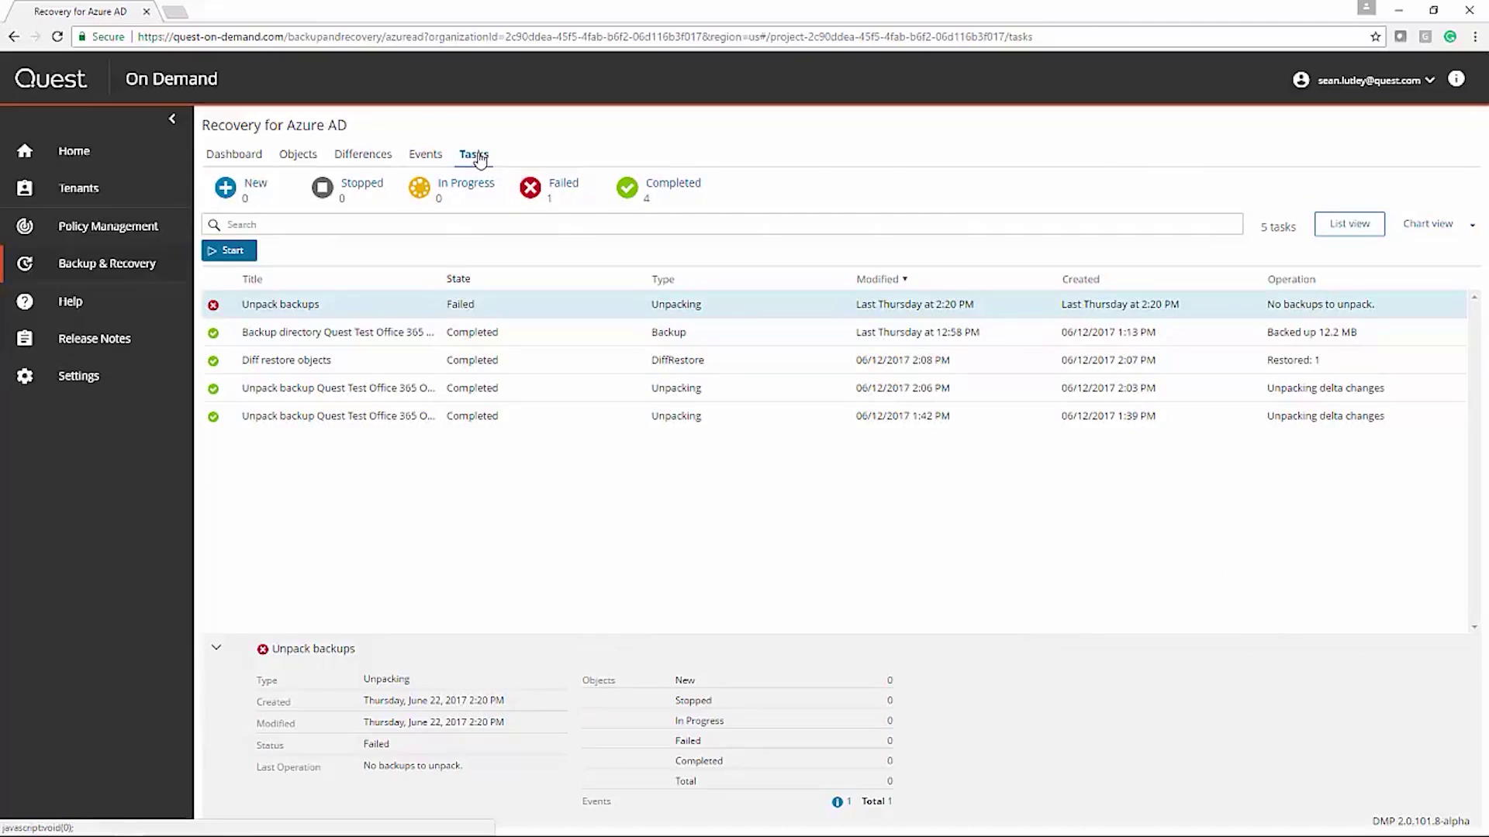
Show the Objects tab in the Objects chart view
{"action": "left_click", "coordinate": [307, 156]}
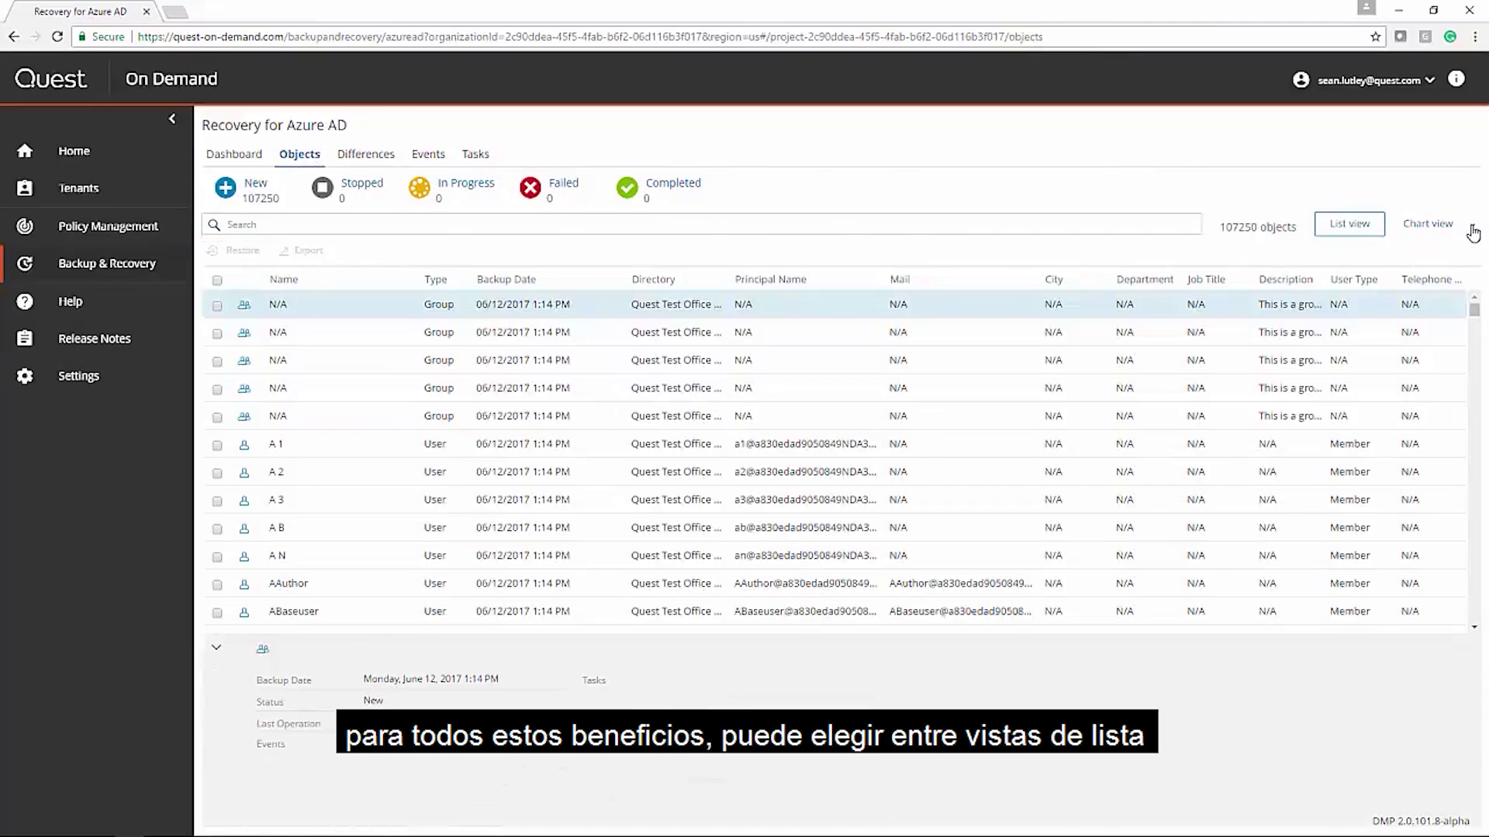
{"action": "left_click", "coordinate": [1473, 228]}
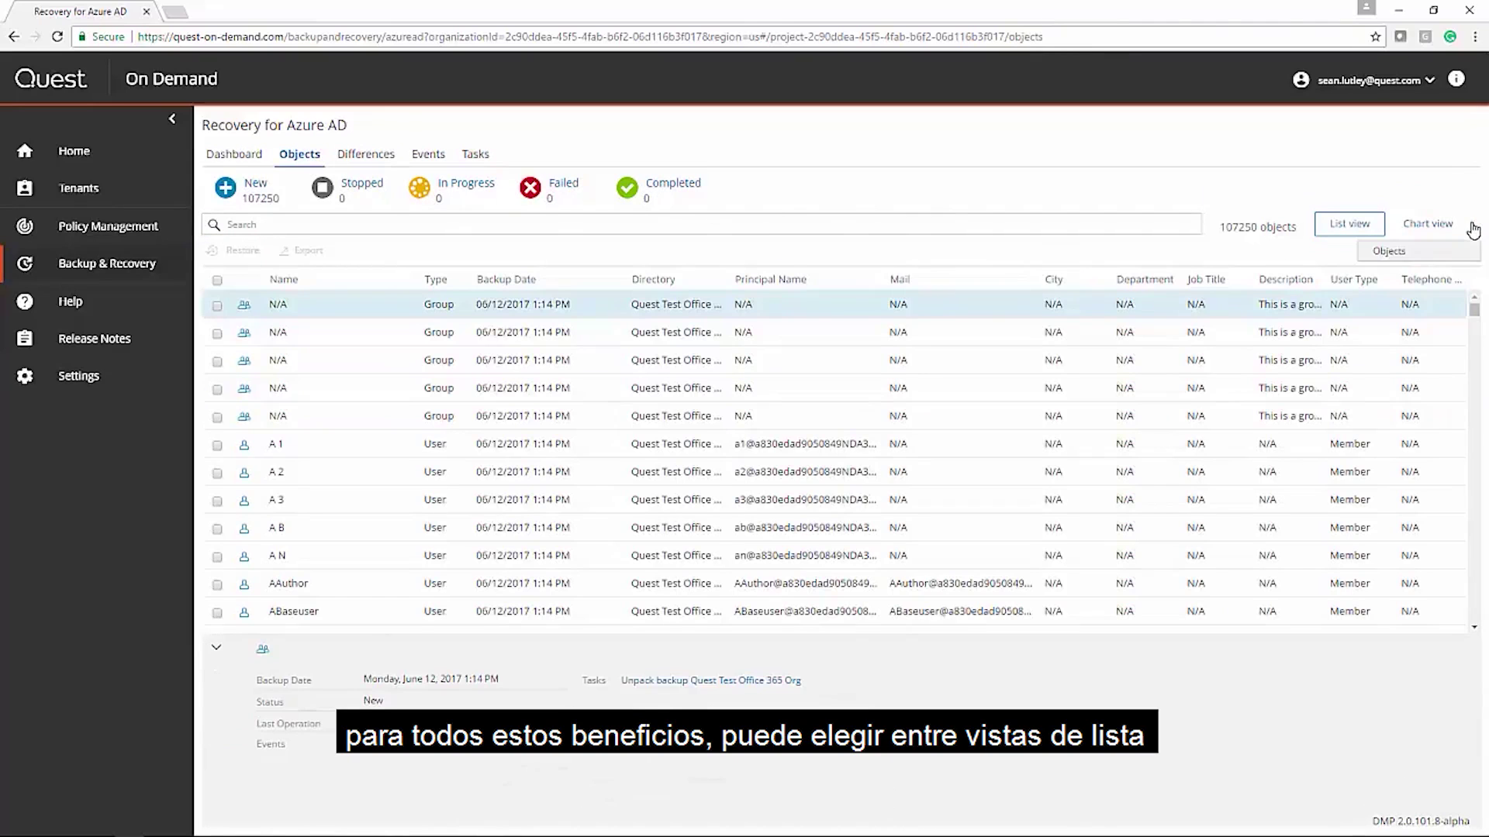
{"action": "left_click", "coordinate": [1399, 251]}
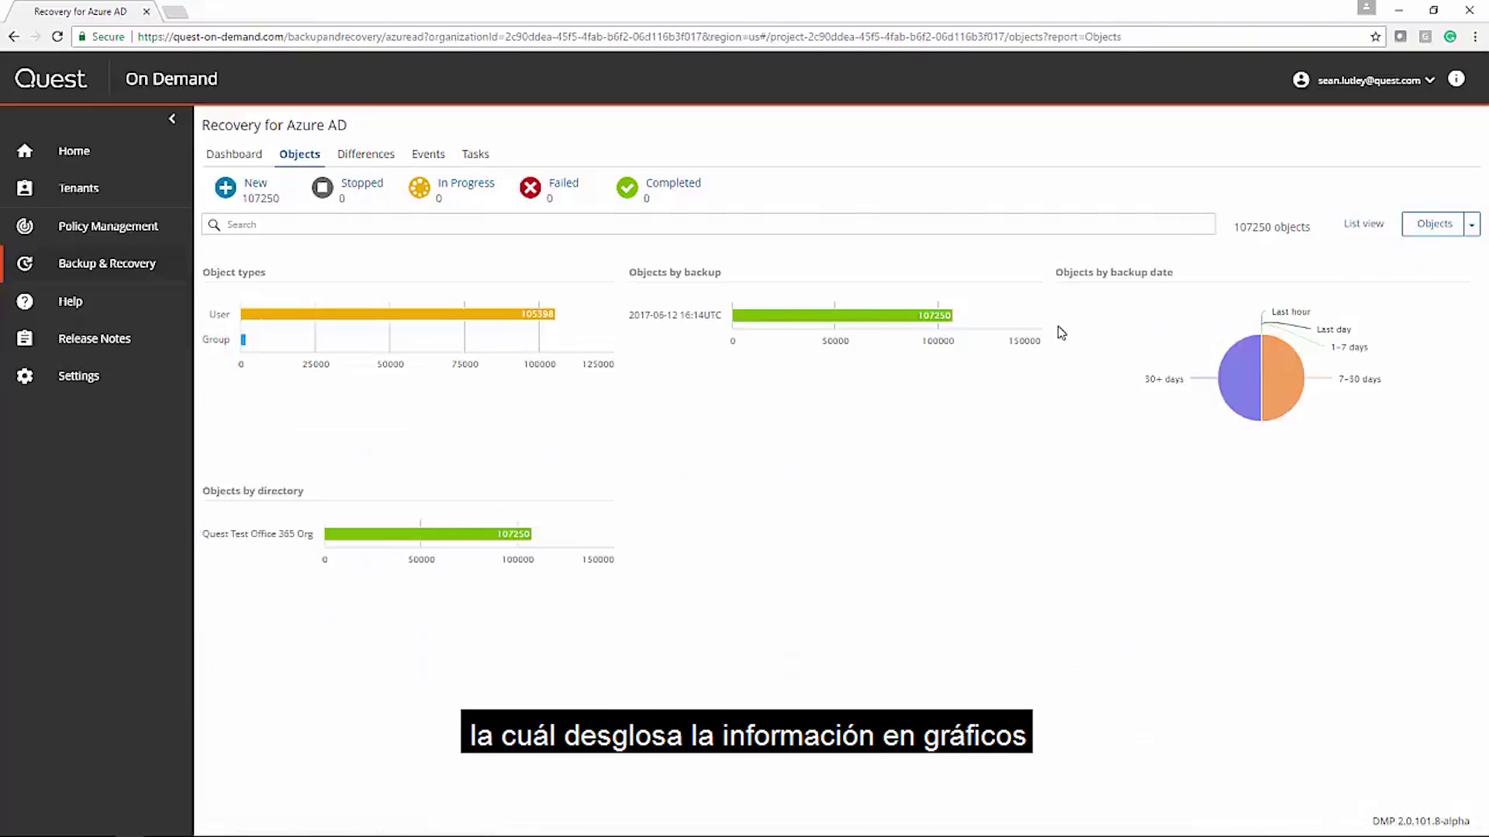